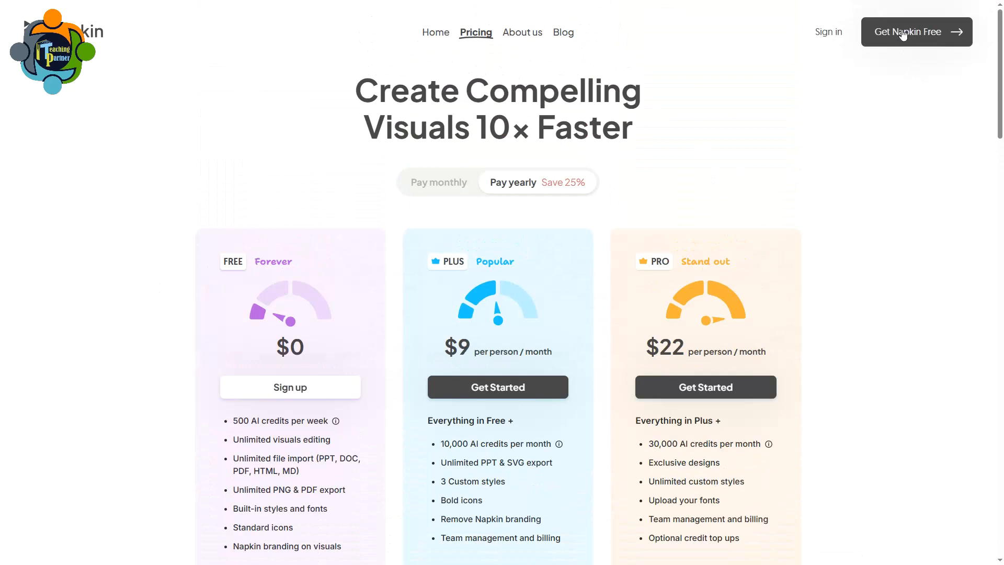
Step: Sign in to Napkin with a Google account and start creating the first Napkin
{"action": "left_click", "coordinate": [903, 35]}
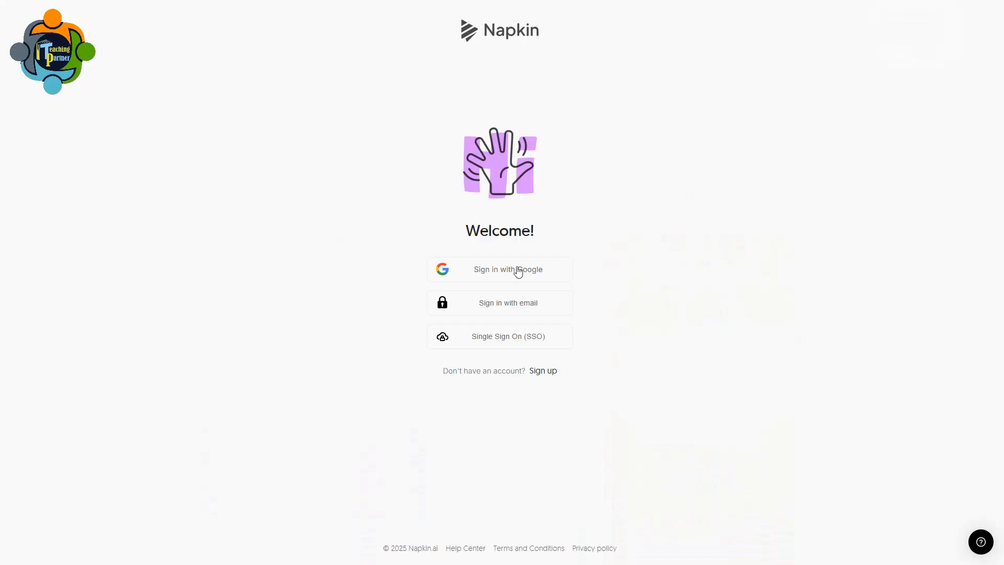
{"action": "left_click", "coordinate": [517, 269]}
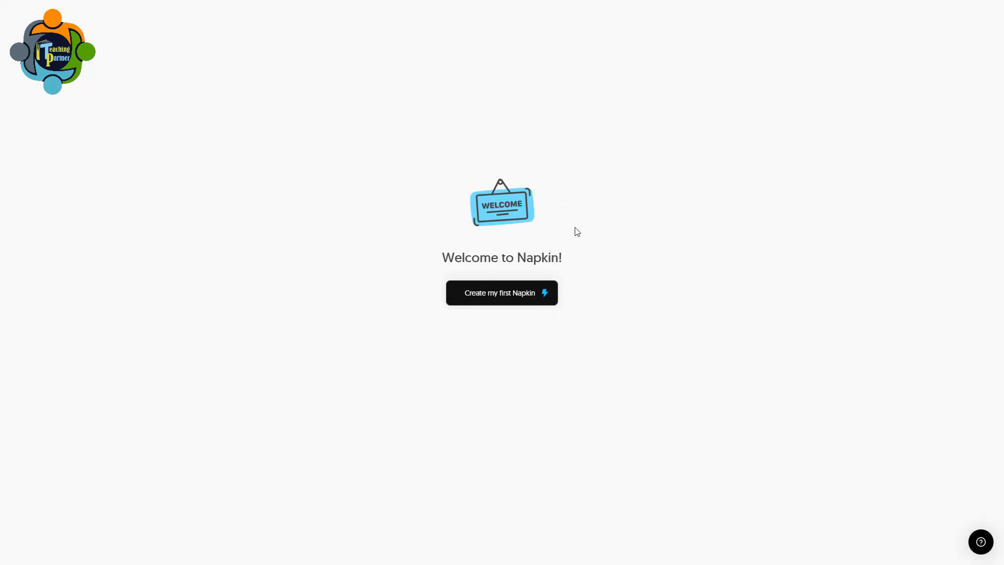
{"action": "left_click", "coordinate": [504, 299]}
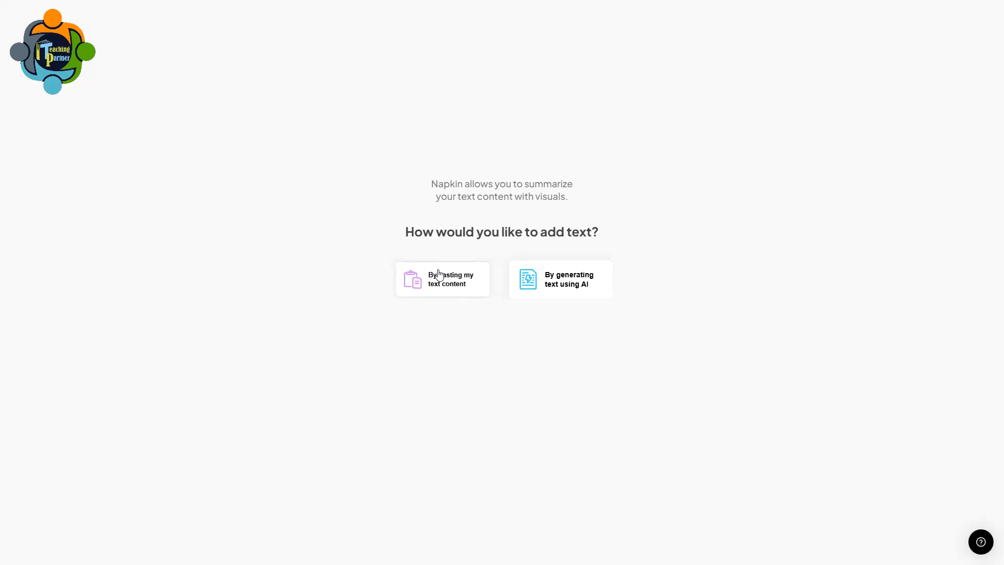
Step: Generate the document text with AI from the prompt "Explain plate tectonics in details"
{"action": "left_click", "coordinate": [581, 294]}
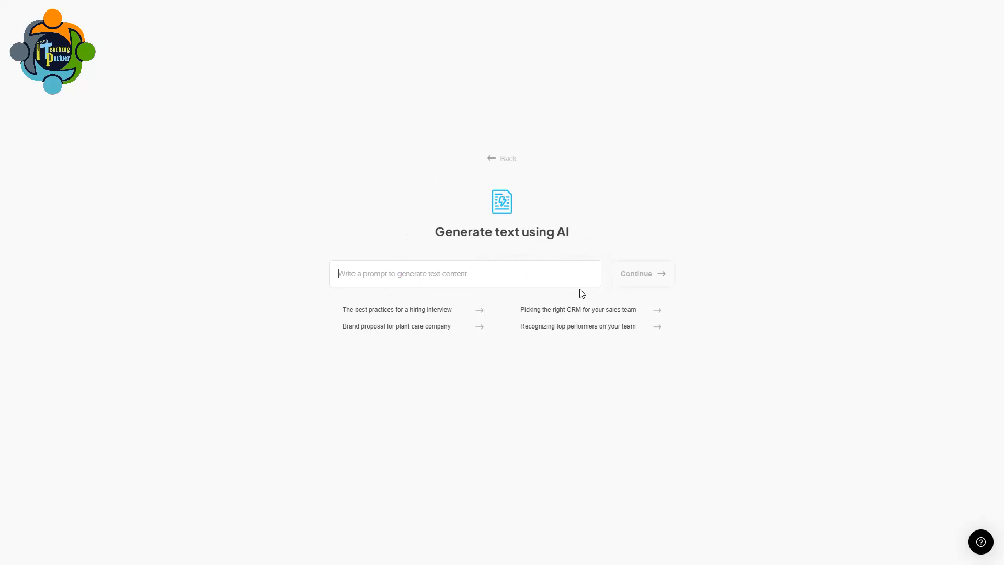
{"action": "right_click", "coordinate": [422, 280]}
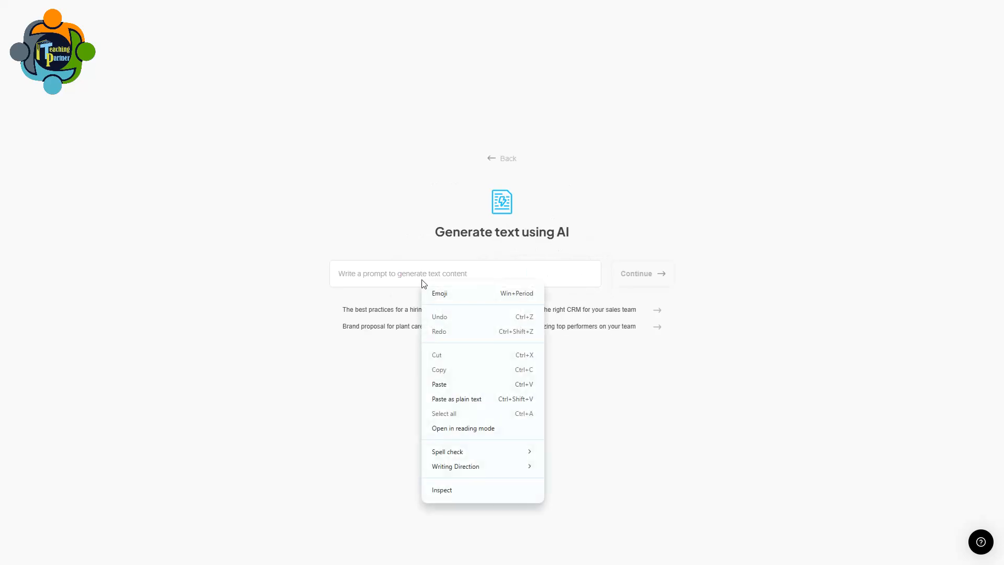
{"action": "left_click", "coordinate": [439, 384]}
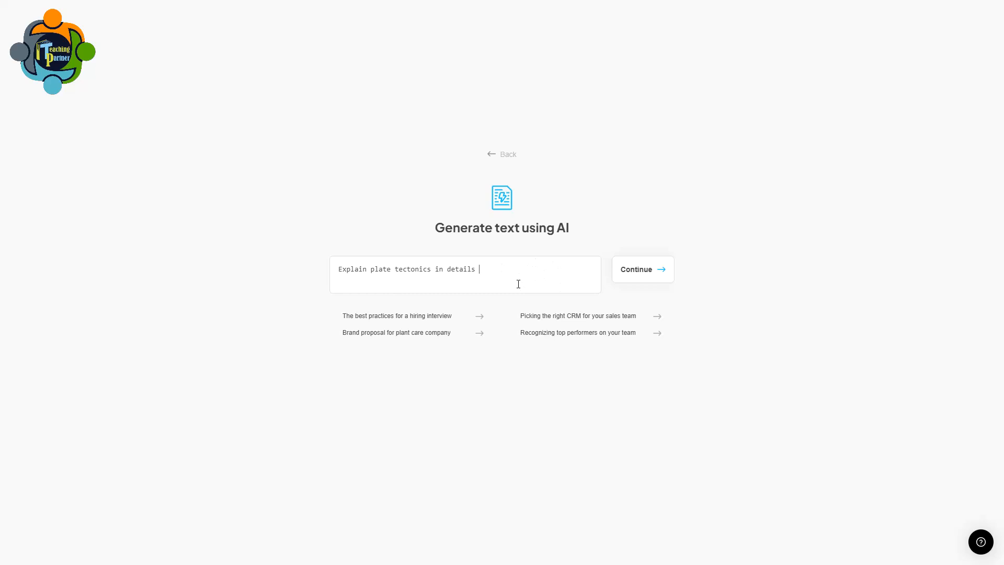
{"action": "left_click", "coordinate": [663, 271]}
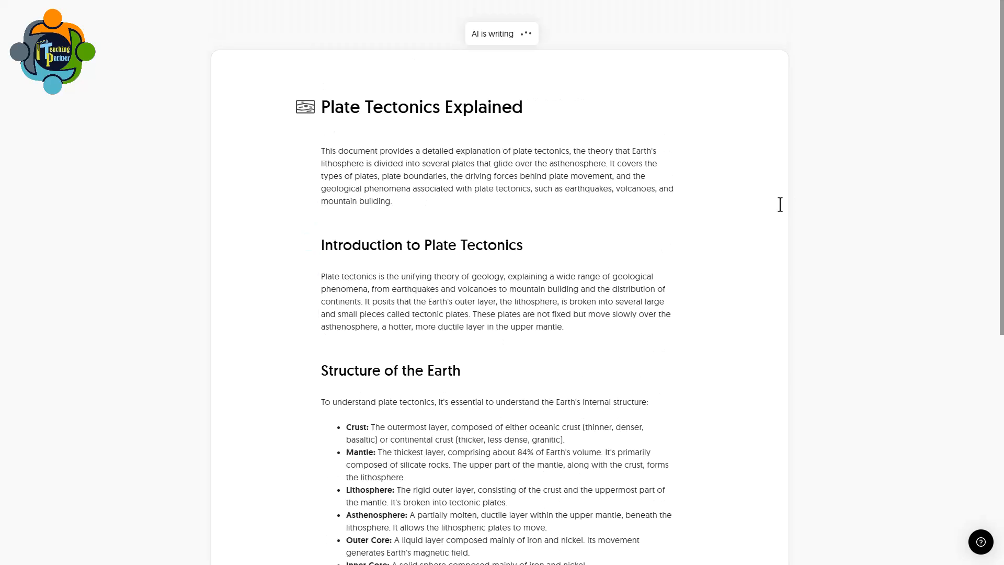
Step: Look through the generated Plate Tectonics Explained document from beginning to end
{"action": "scroll", "coordinate": [774, 204], "scroll_direction": "down", "scroll_amount": 7}
{"action": "scroll", "coordinate": [766, 269], "scroll_direction": "down", "scroll_amount": 4}
{"action": "scroll", "coordinate": [766, 270], "scroll_direction": "down", "scroll_amount": 9}
{"action": "scroll", "coordinate": [773, 293], "scroll_direction": "up", "scroll_amount": 16}
{"action": "scroll", "coordinate": [772, 277], "scroll_direction": "down", "scroll_amount": 15}
{"action": "scroll", "coordinate": [775, 276], "scroll_direction": "down", "scroll_amount": 5}
{"action": "scroll", "coordinate": [864, 278], "scroll_direction": "up", "scroll_amount": 20}
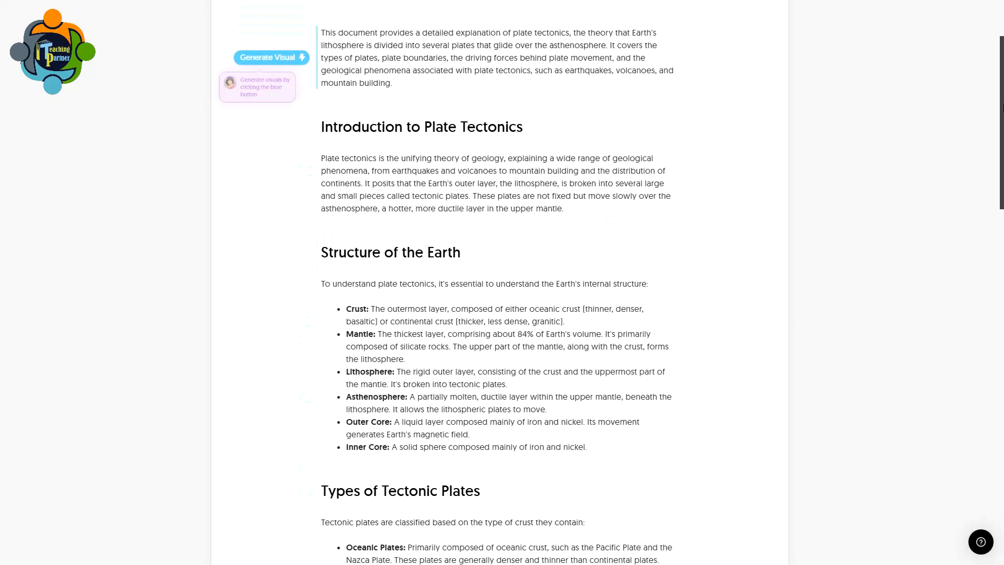
Step: Generate a visual from the Structure of the Earth bullet list and insert the tiered round-cake design with labels on both sides
{"action": "scroll", "coordinate": [472, 273], "scroll_direction": "down", "scroll_amount": 3}
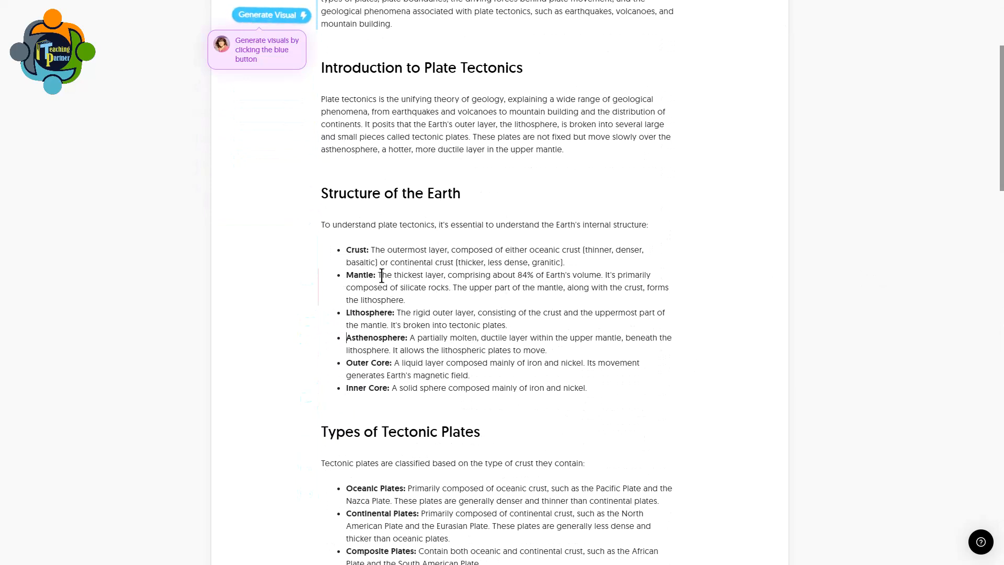
{"action": "left_click_drag", "start_coordinate": [349, 252], "coordinate": [594, 385]}
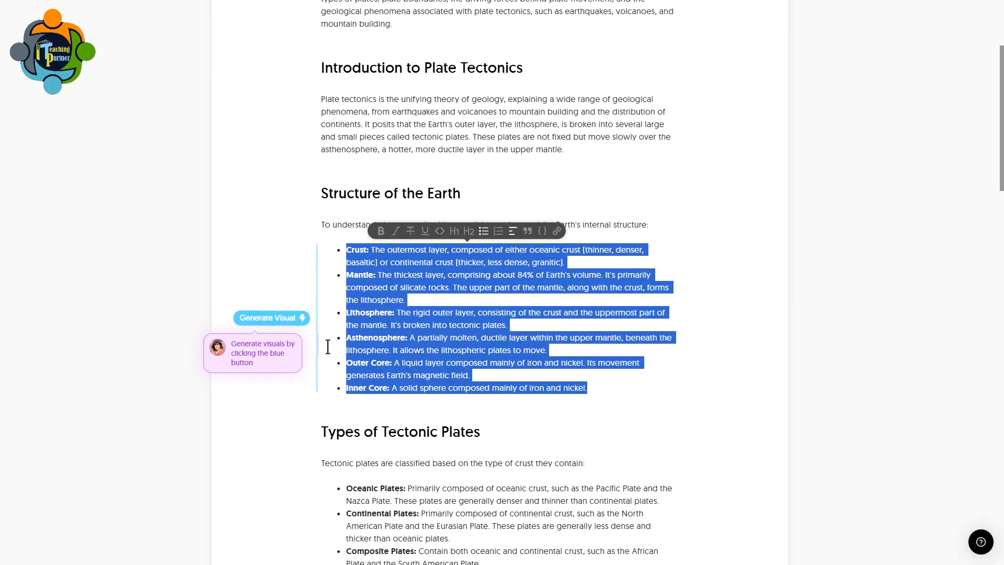
{"action": "left_click", "coordinate": [275, 323]}
{"action": "scroll", "coordinate": [499, 352], "scroll_direction": "down", "scroll_amount": 3}
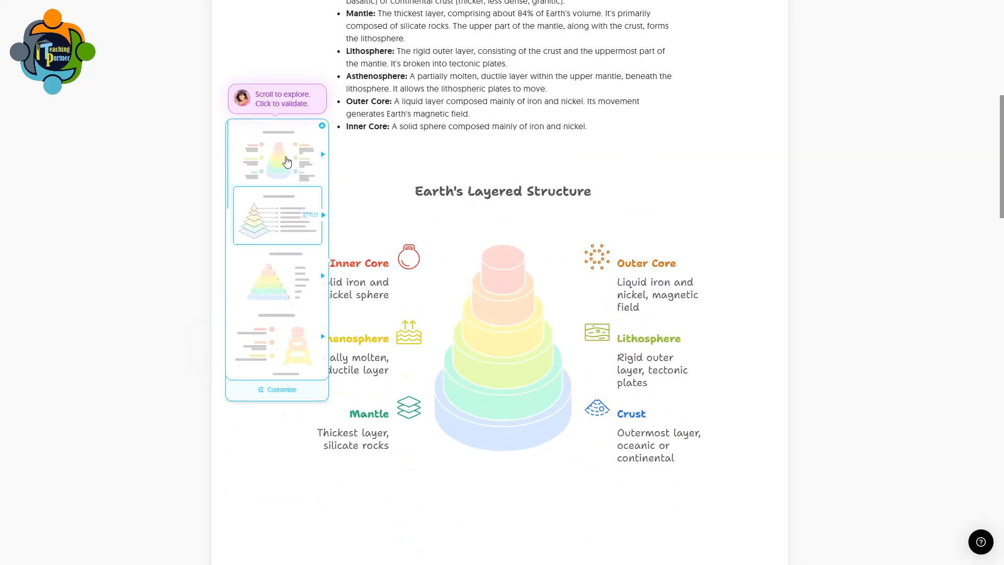
{"action": "left_click", "coordinate": [293, 140]}
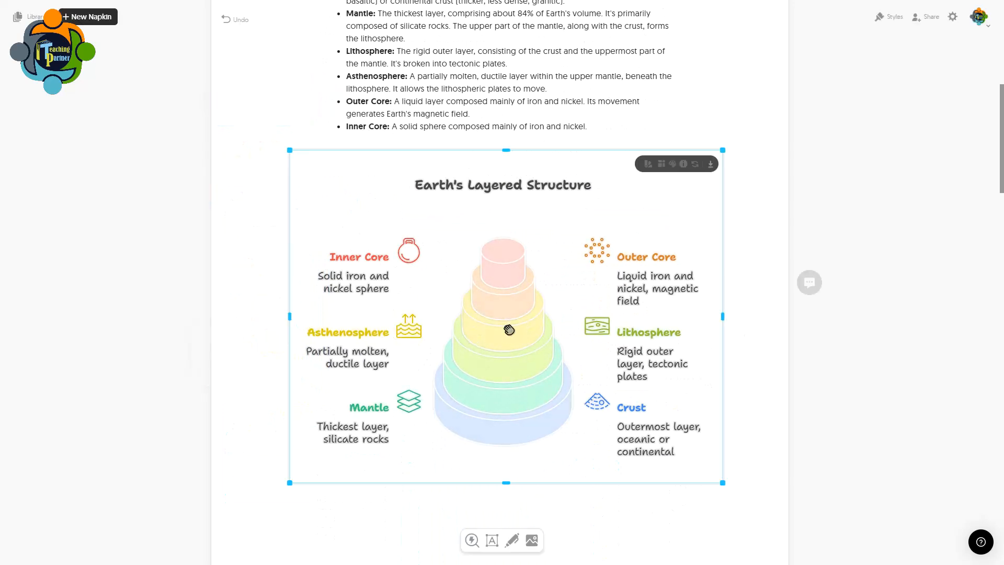
{"action": "left_click", "coordinate": [637, 283]}
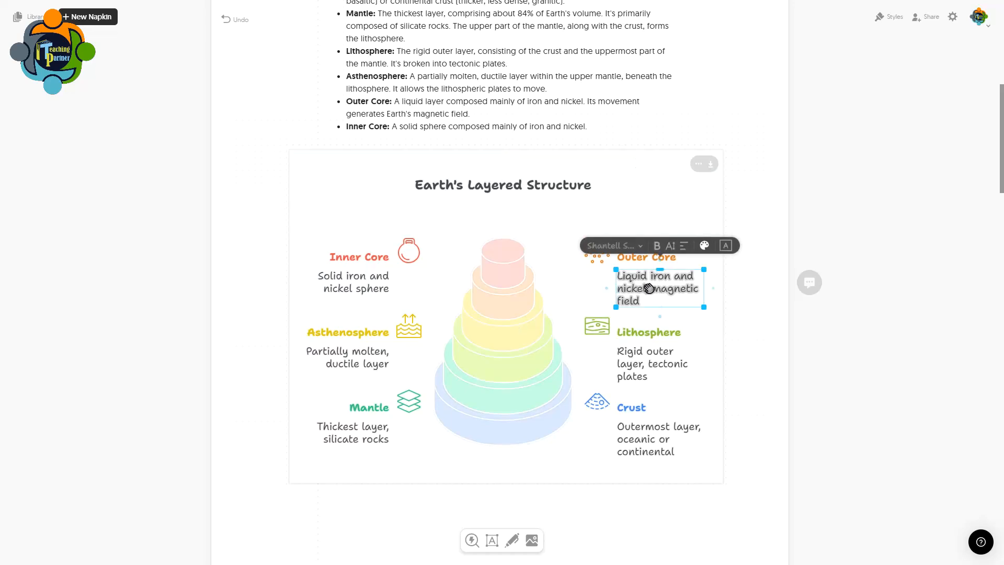
{"action": "left_click", "coordinate": [754, 324]}
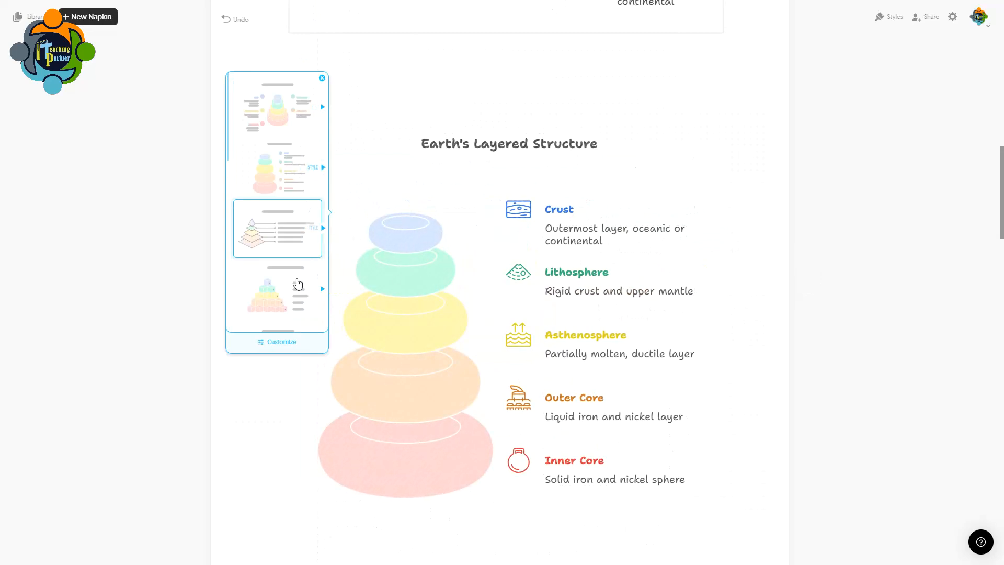
Step: Insert the stacked-rings Earth's Layered Structure visual below the first one and restyle it as Bold Canvas
{"action": "left_click", "coordinate": [283, 347]}
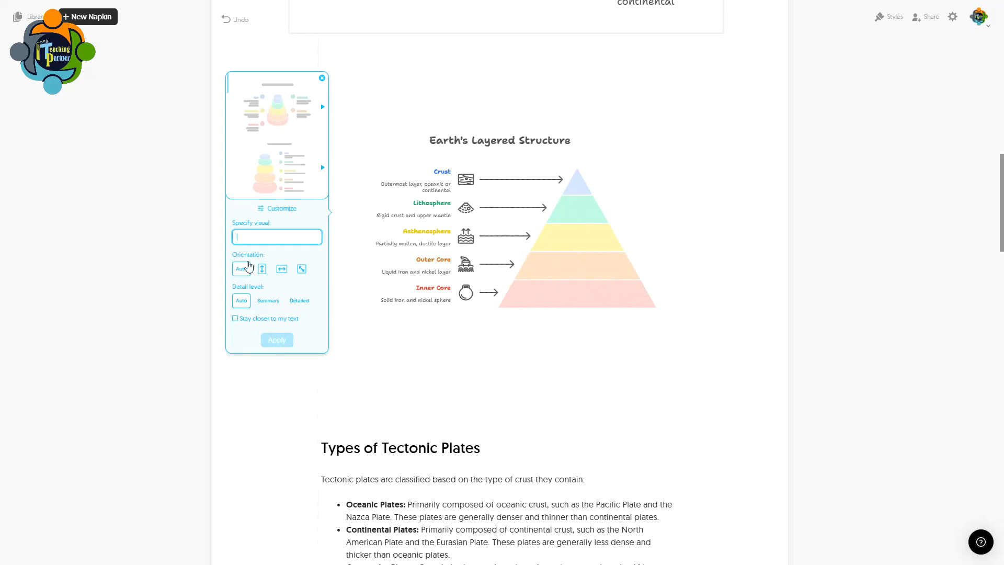
{"action": "left_click", "coordinate": [314, 120]}
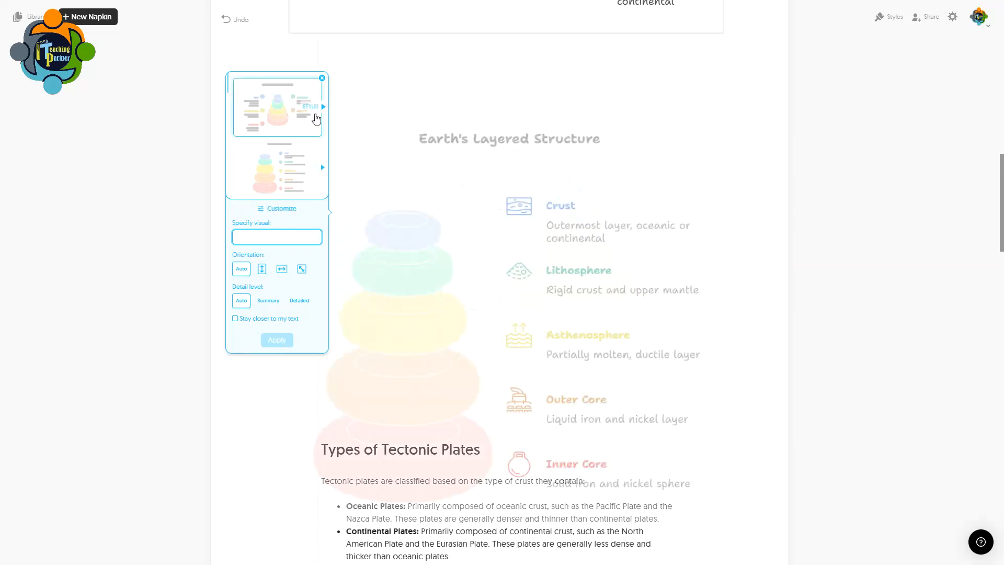
{"action": "left_click", "coordinate": [303, 167]}
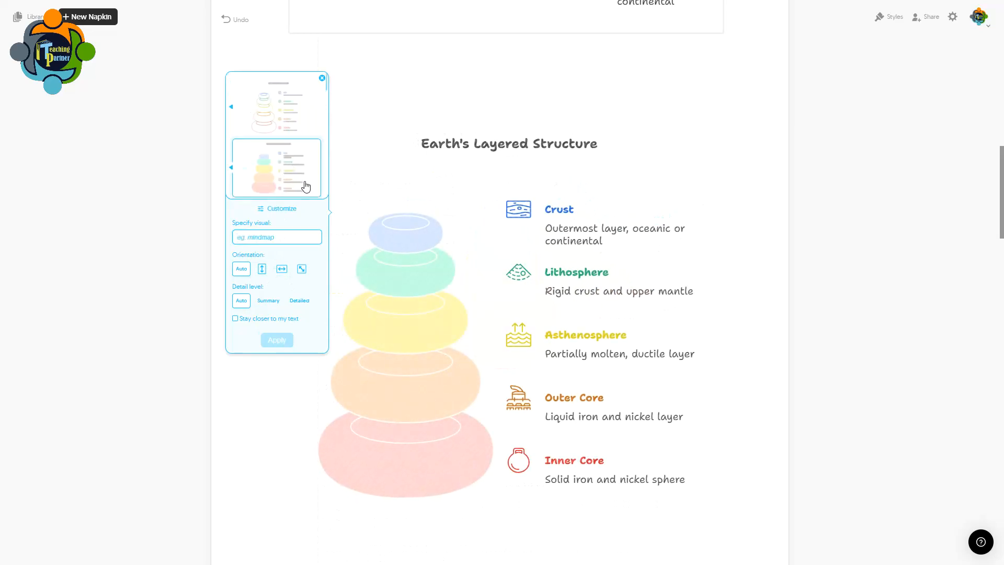
{"action": "left_click", "coordinate": [630, 126]}
{"action": "left_click", "coordinate": [628, 116]}
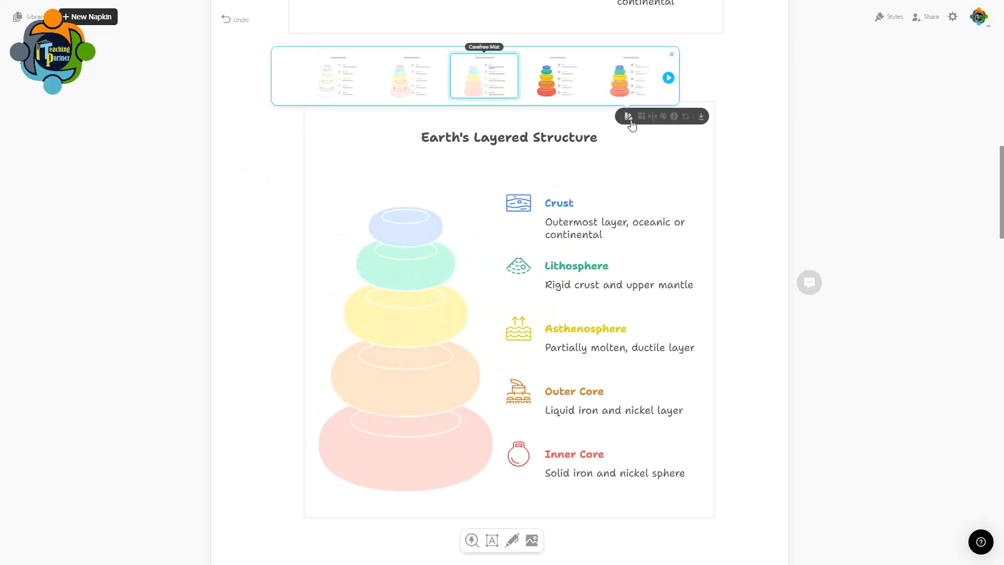
{"action": "left_click", "coordinate": [554, 74]}
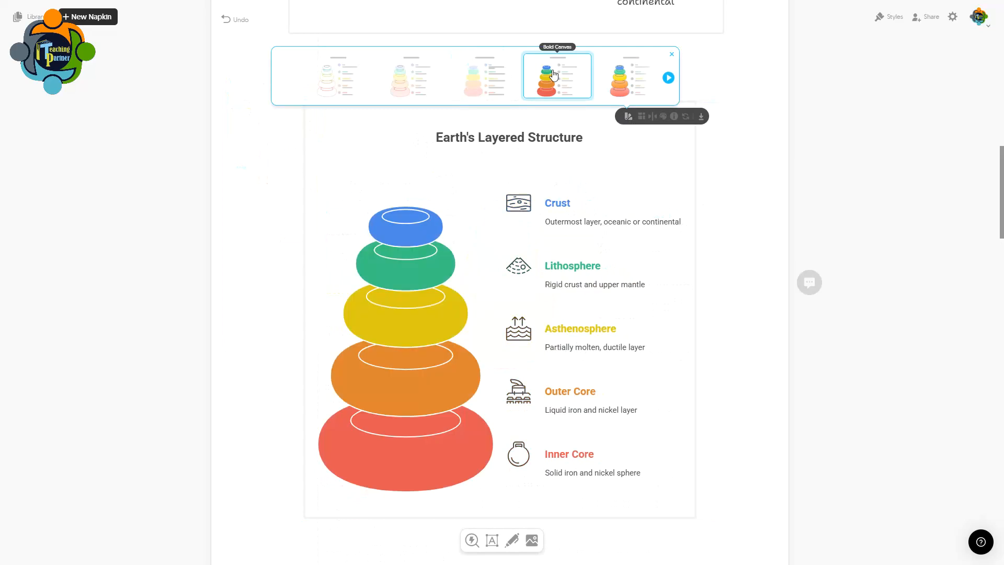
Step: Try the 16:9 and 1:1 aspect ratios and an orange background on the stacked-rings visual
{"action": "left_click", "coordinate": [642, 116]}
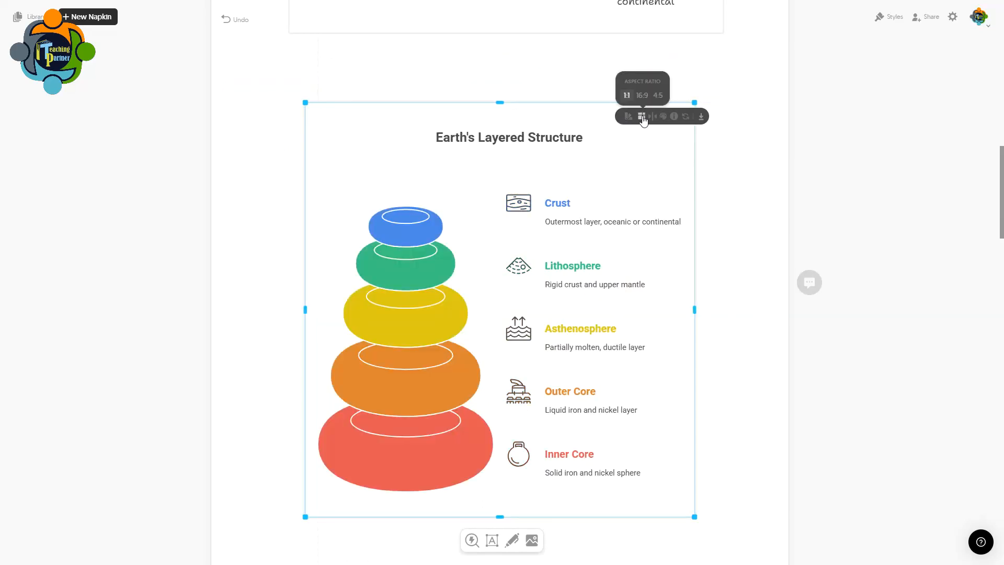
{"action": "left_click", "coordinate": [643, 96]}
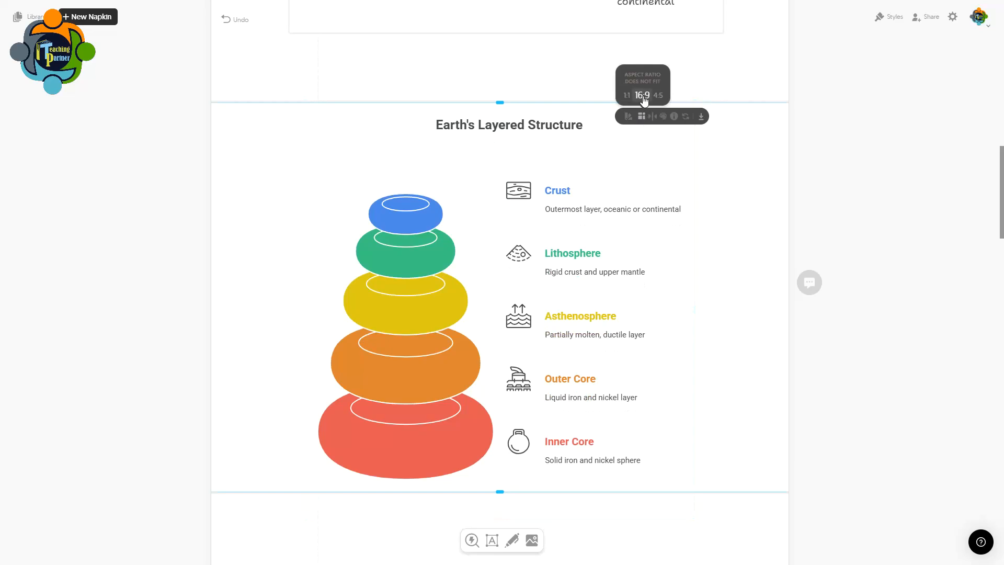
{"action": "left_click", "coordinate": [643, 97]}
{"action": "left_click", "coordinate": [622, 128]}
{"action": "left_click", "coordinate": [625, 97]}
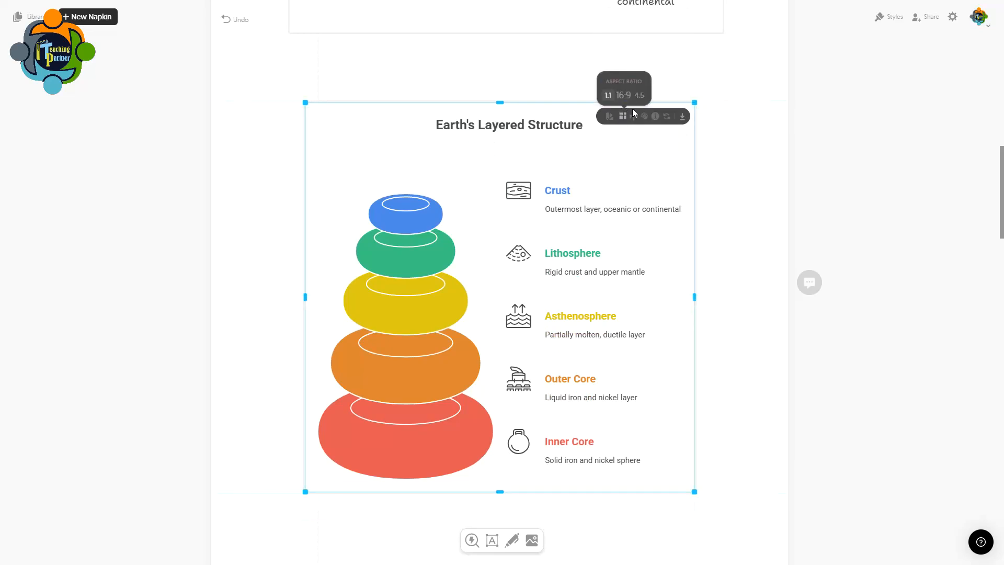
{"action": "left_click", "coordinate": [644, 116]}
{"action": "left_click", "coordinate": [609, 33]}
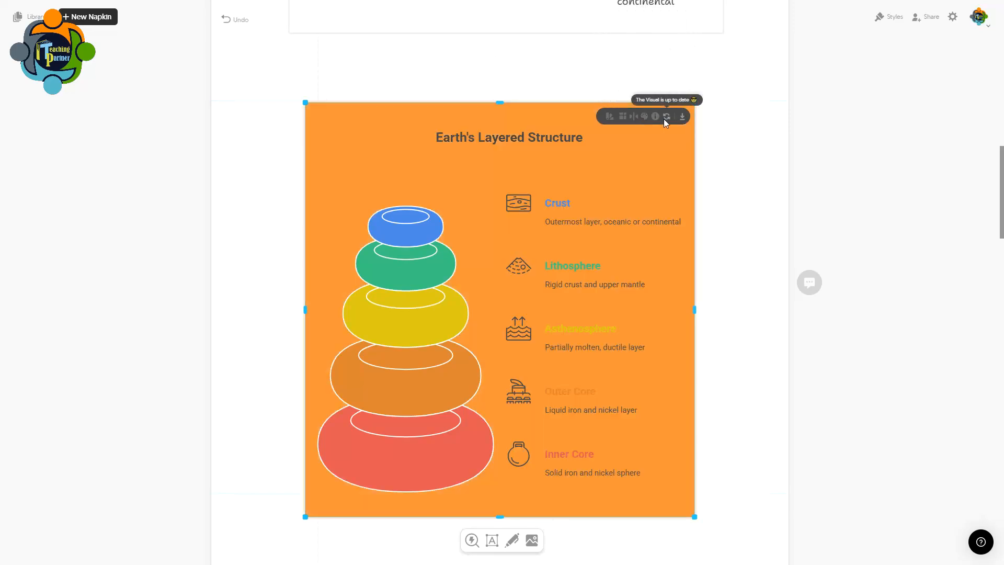
Step: Insert the colored iceberg visual for the bullet list under Driving Forces of Plate Tectonics
{"action": "scroll", "coordinate": [636, 251], "scroll_direction": "down", "scroll_amount": 15}
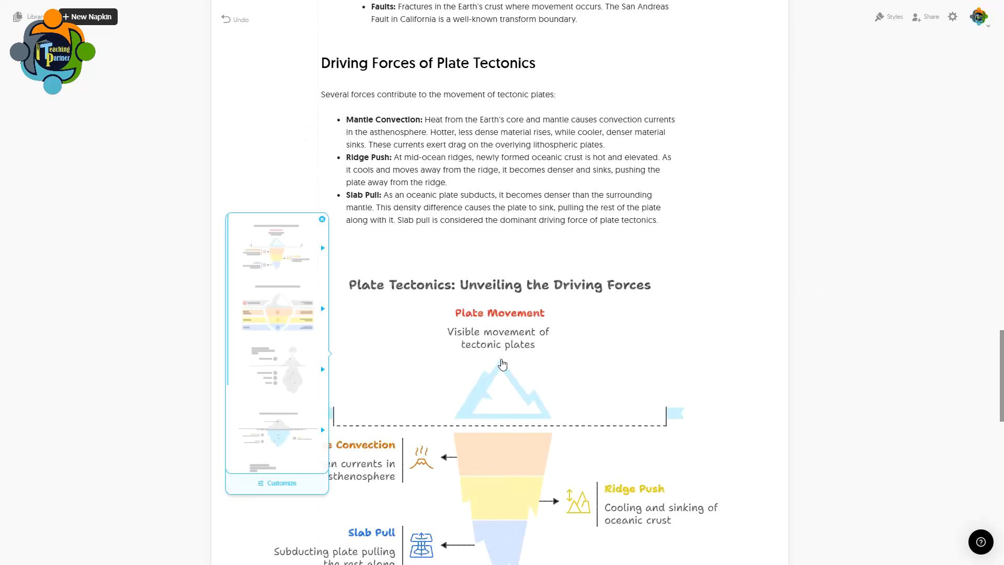
{"action": "scroll", "coordinate": [510, 365], "scroll_direction": "down", "scroll_amount": 4}
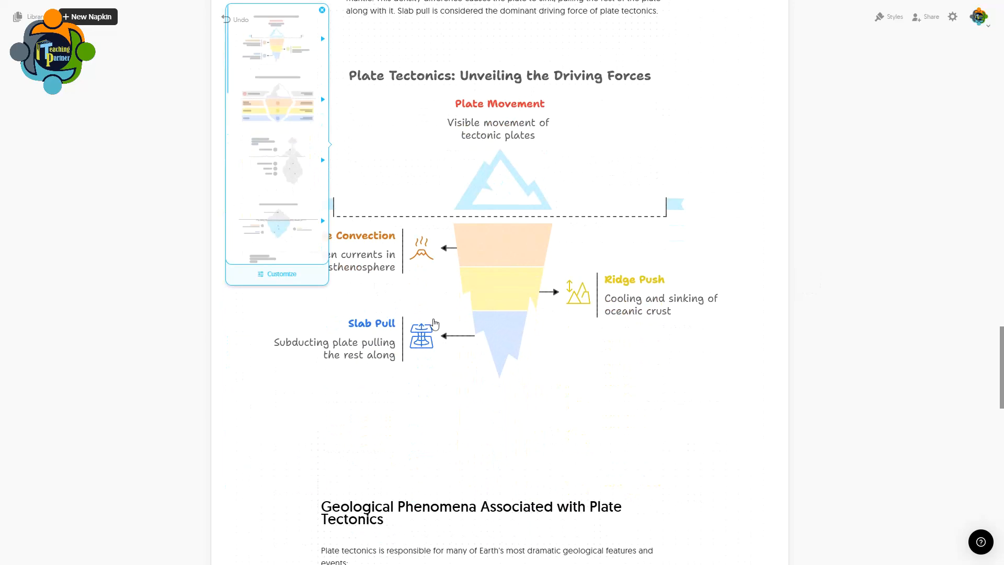
{"action": "scroll", "coordinate": [469, 329], "scroll_direction": "up", "scroll_amount": 3}
{"action": "scroll", "coordinate": [471, 345], "scroll_direction": "down", "scroll_amount": 2}
{"action": "scroll", "coordinate": [476, 343], "scroll_direction": "down", "scroll_amount": 1}
{"action": "left_click", "coordinate": [519, 313]}
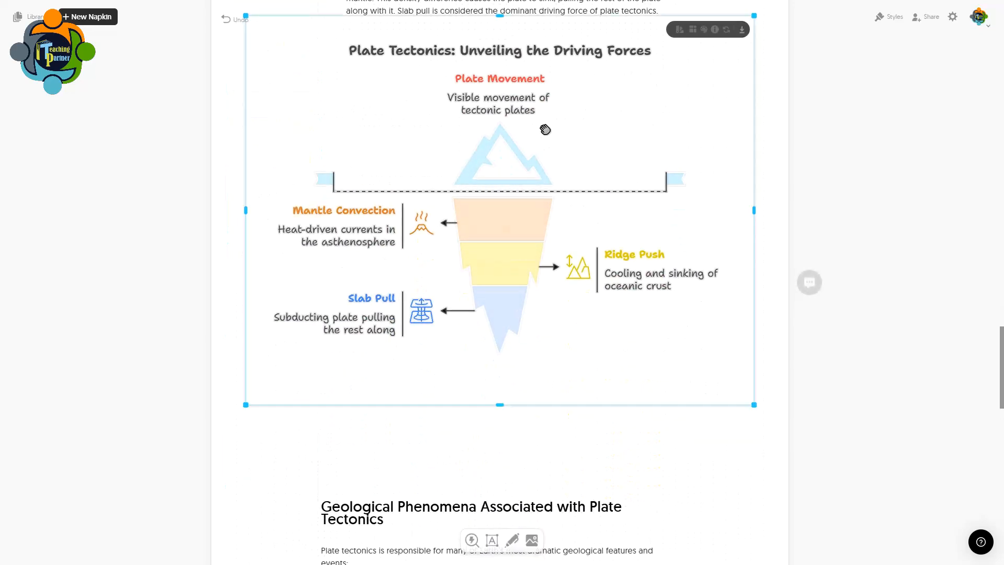
Step: Export the iceberg visual as a PPT file in Light color mode and download it
{"action": "left_click", "coordinate": [742, 30]}
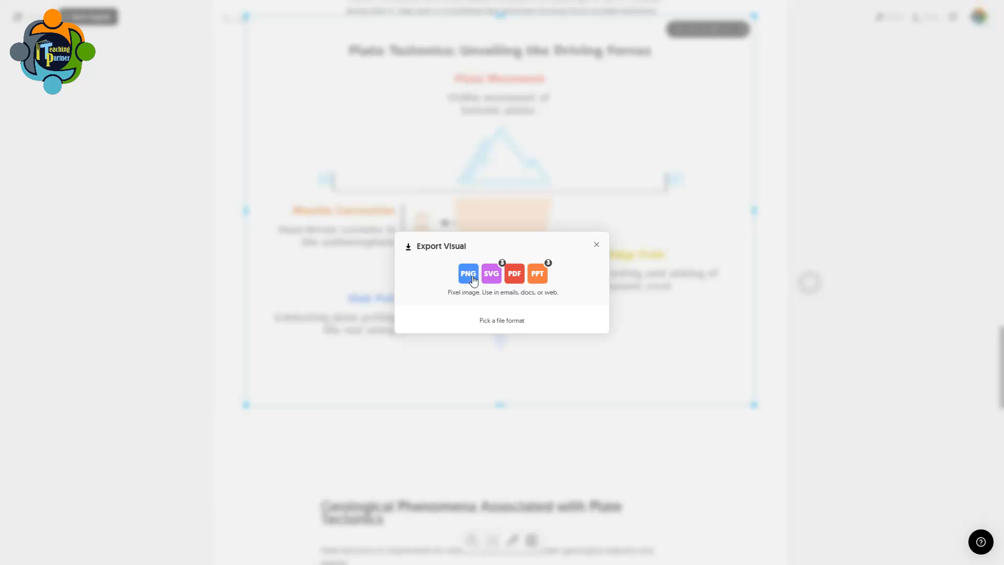
{"action": "left_click", "coordinate": [544, 275]}
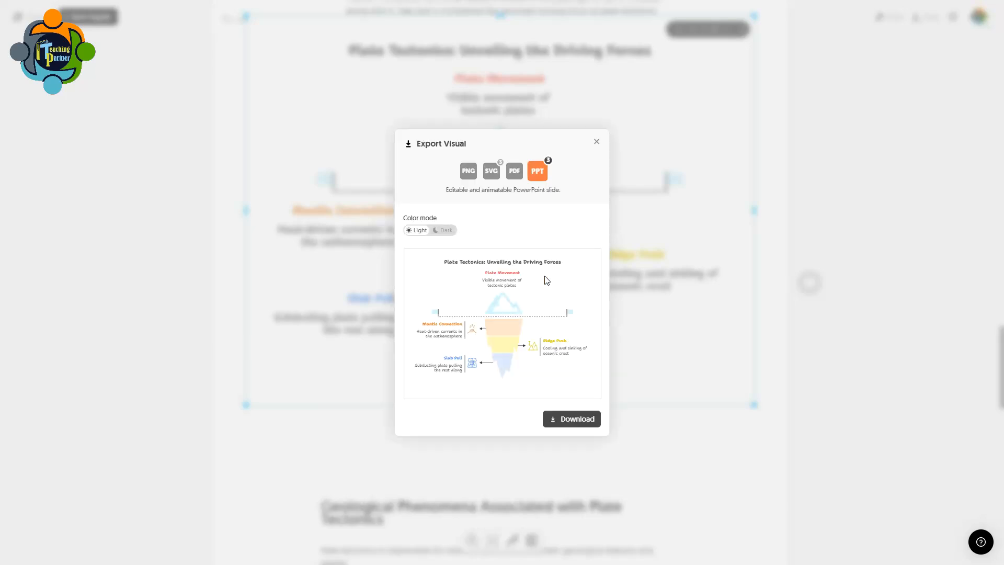
{"action": "left_click", "coordinate": [568, 425]}
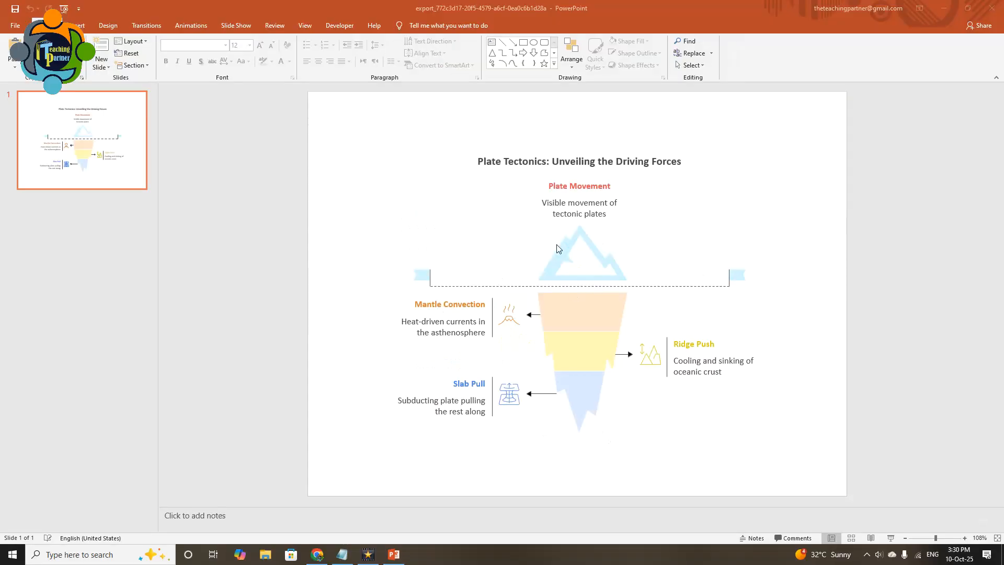
Step: In the exported PowerPoint slide, select the individual iceberg shapes, labels and title to check that they are separate editable objects
{"action": "left_click", "coordinate": [571, 340]}
{"action": "left_click", "coordinate": [700, 346]}
{"action": "left_click", "coordinate": [607, 309]}
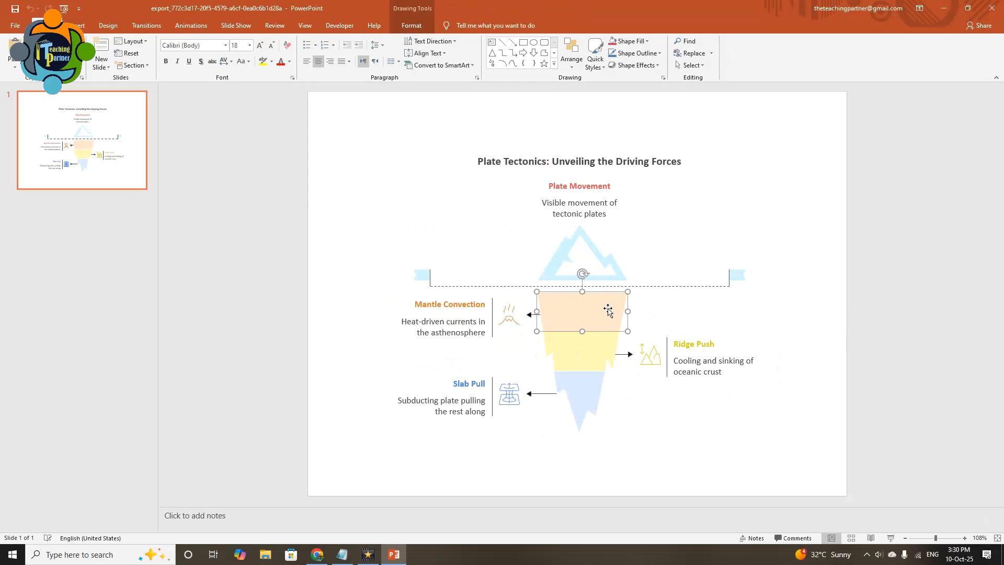
{"action": "left_click", "coordinate": [592, 346]}
{"action": "left_click", "coordinate": [586, 379]}
{"action": "left_click", "coordinate": [485, 334]}
{"action": "left_click", "coordinate": [464, 309]}
{"action": "left_click", "coordinate": [516, 276]}
{"action": "left_click", "coordinate": [573, 236]}
{"action": "left_click", "coordinate": [578, 204]}
{"action": "left_click", "coordinate": [560, 186]}
{"action": "left_click", "coordinate": [554, 163]}
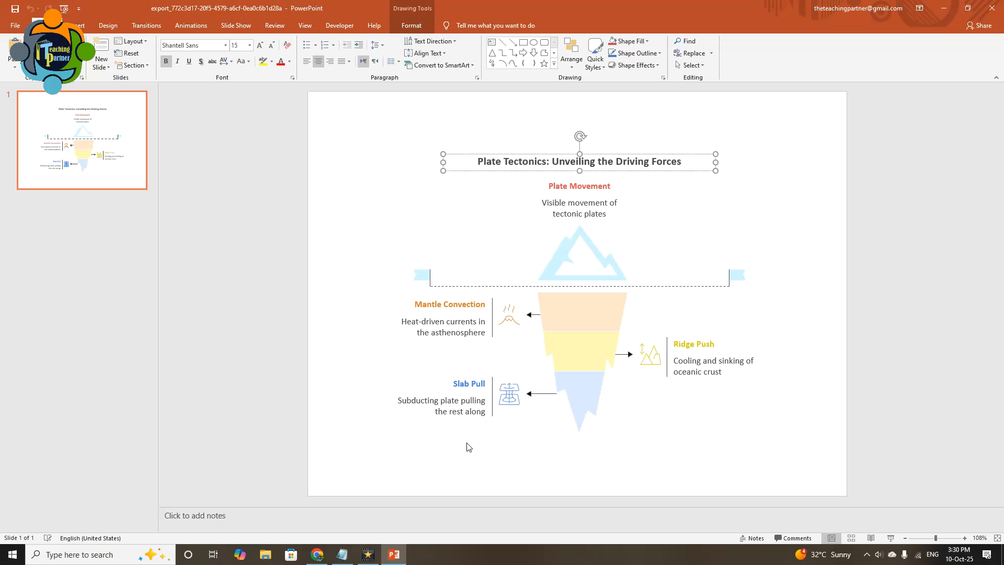
Step: Switch back to Napkin in Chrome and review the document from the stacked-rings visual down to Evidence for Plate Tectonics
{"action": "left_click", "coordinate": [317, 555]}
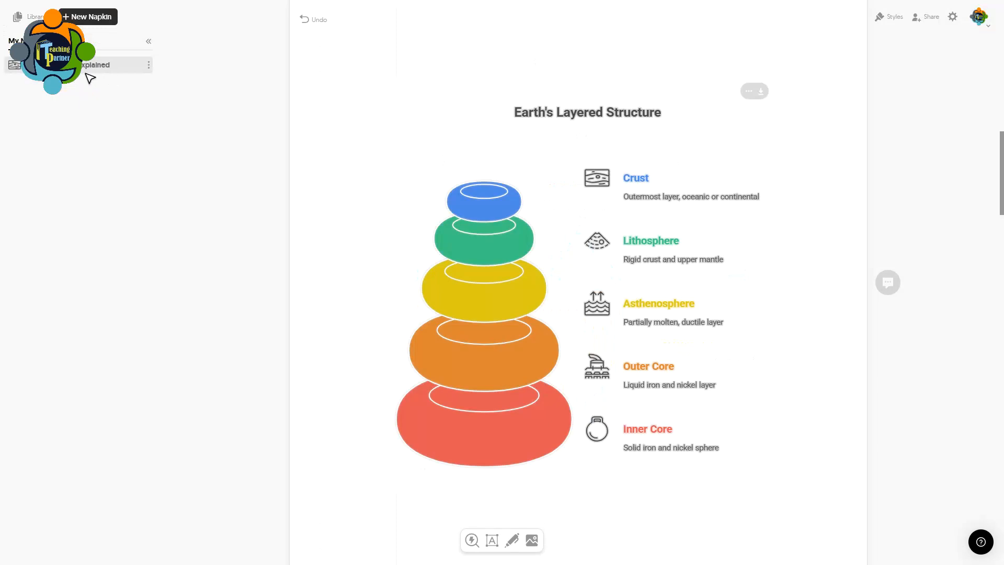
{"action": "scroll", "coordinate": [279, 195], "scroll_direction": "down", "scroll_amount": 14}
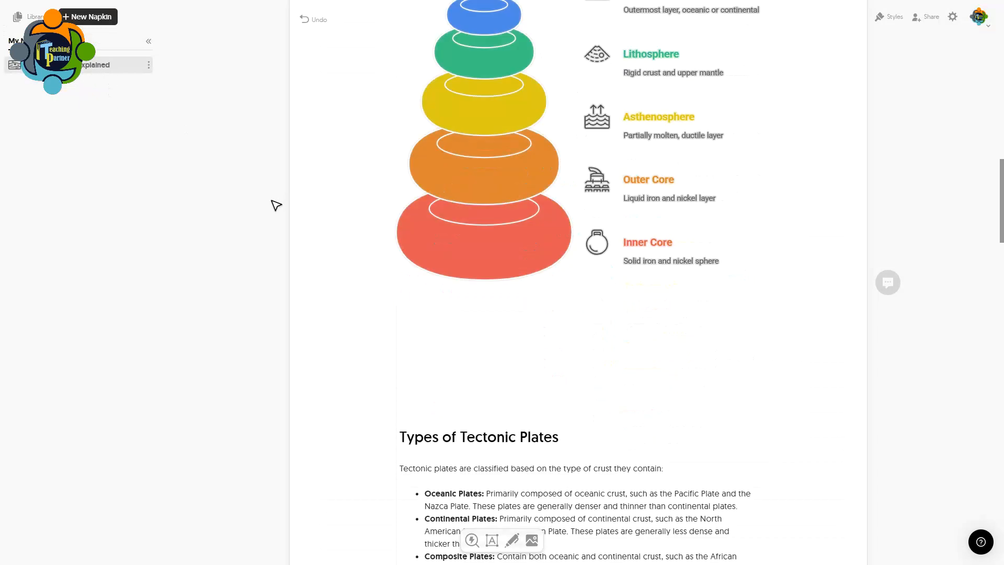
{"action": "scroll", "coordinate": [276, 207], "scroll_direction": "down", "scroll_amount": 11}
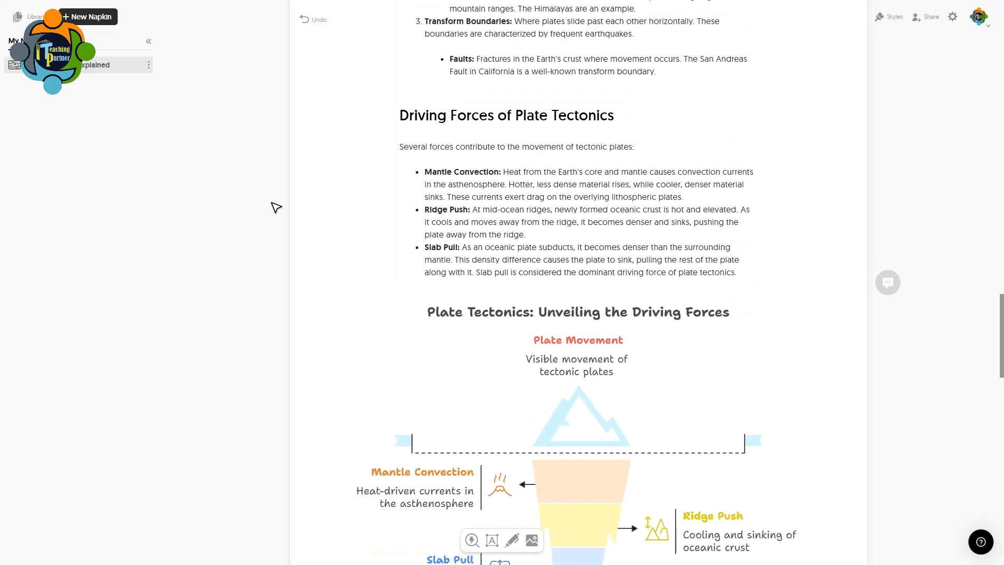
{"action": "scroll", "coordinate": [276, 208], "scroll_direction": "down", "scroll_amount": 12}
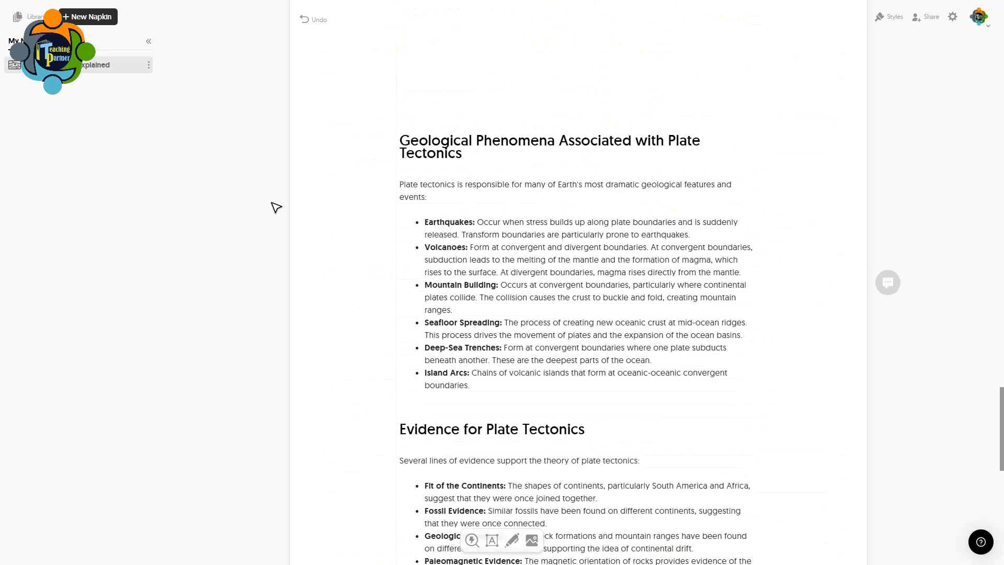